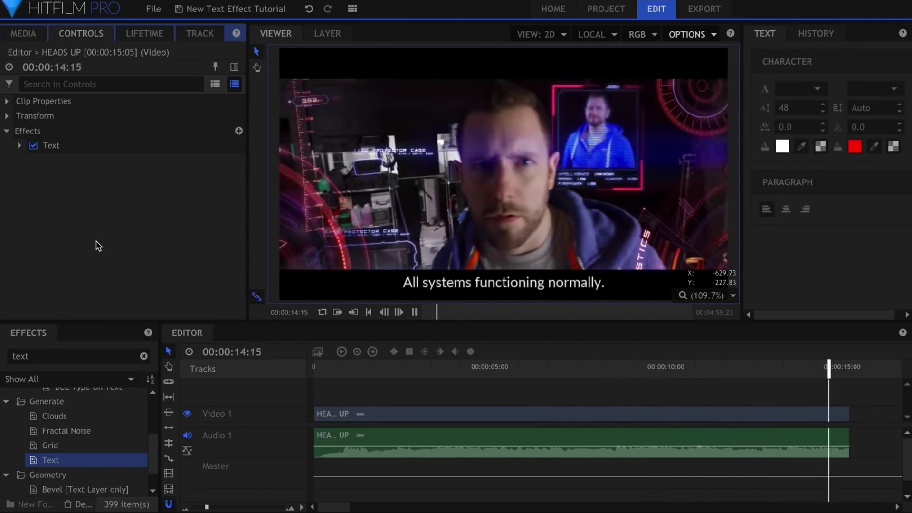
Play through the finished subtitled example, return to the start, and open its subtitle text, typing 'Wil'.
key("space")
key("Home")
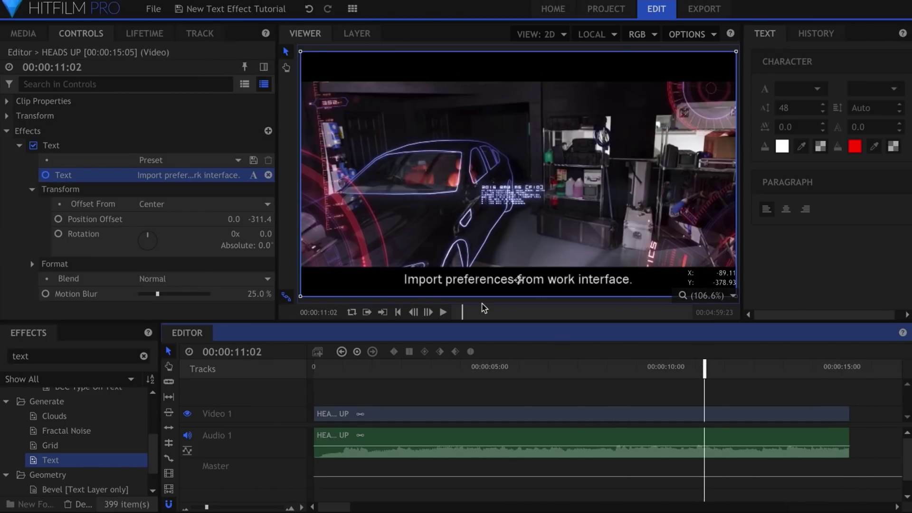
left_click(254, 175)
type("Wil")
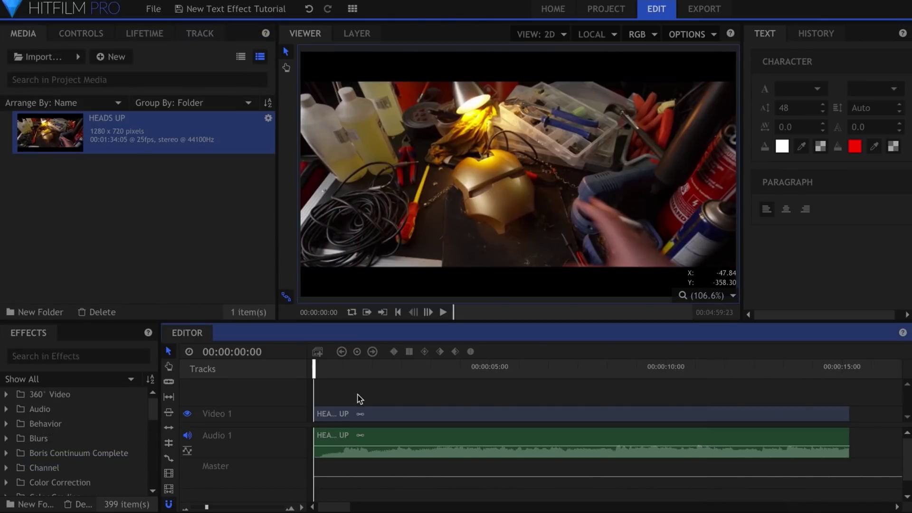
Search the Effects panel for 'text' and drop Generate > Text onto the HEADS UP video clip.
left_click(372, 417)
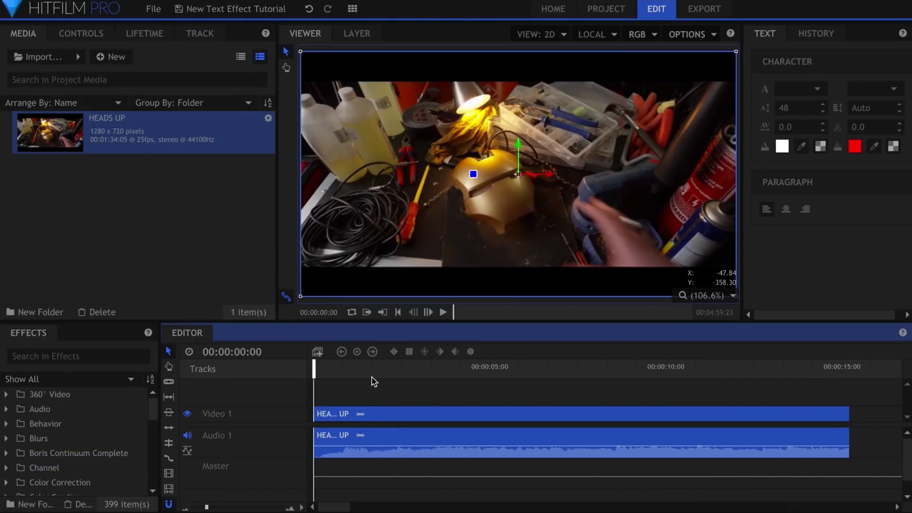
left_click_drag(371, 378, 311, 377)
left_click(127, 357)
type("text")
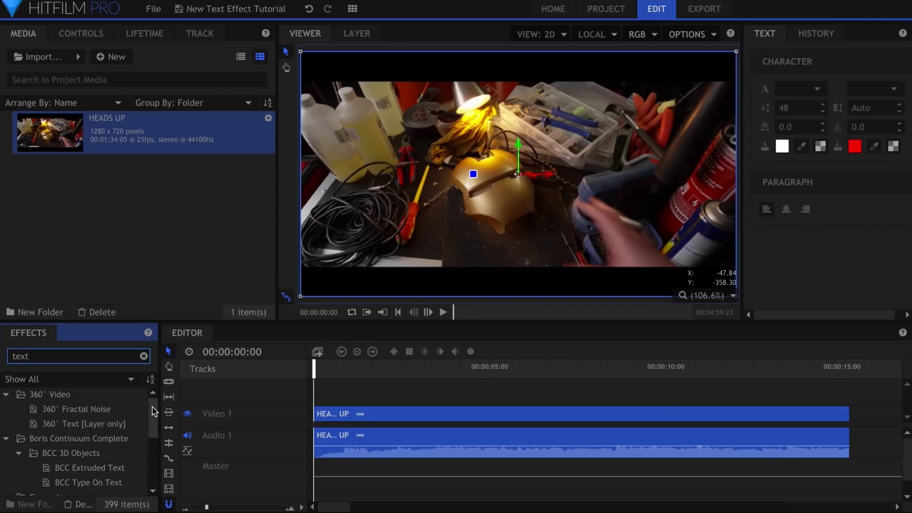
left_click_drag(153, 411, 149, 440)
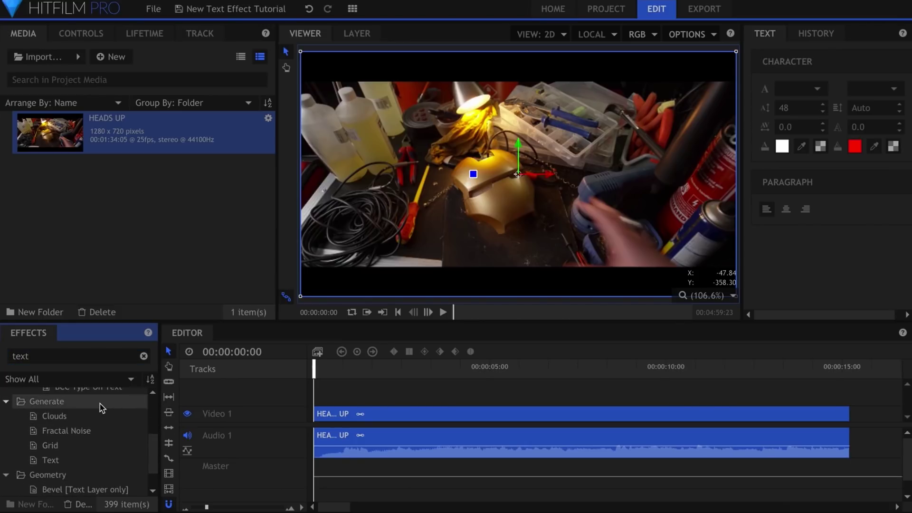
left_click_drag(95, 459, 335, 418)
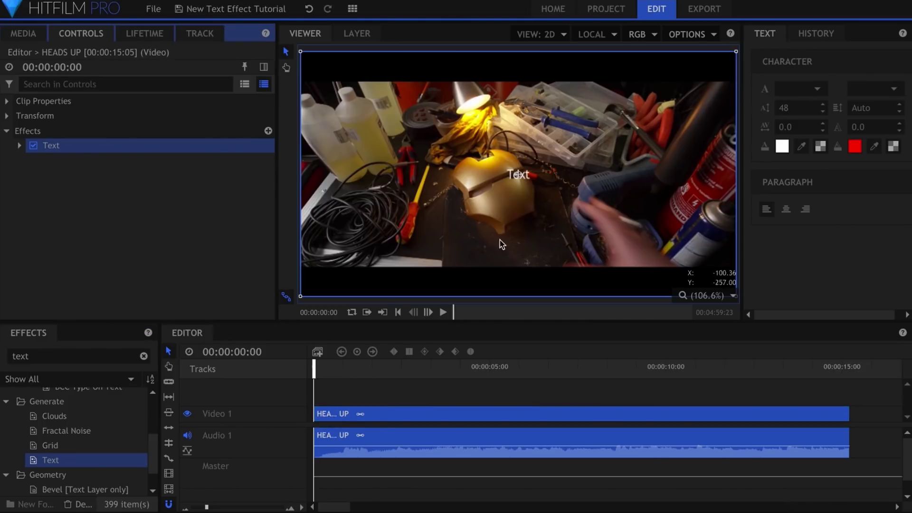
Drag the caption into the bottom letterbox and set Transform Position Offset X to 0.
left_click_drag(519, 177, 509, 283)
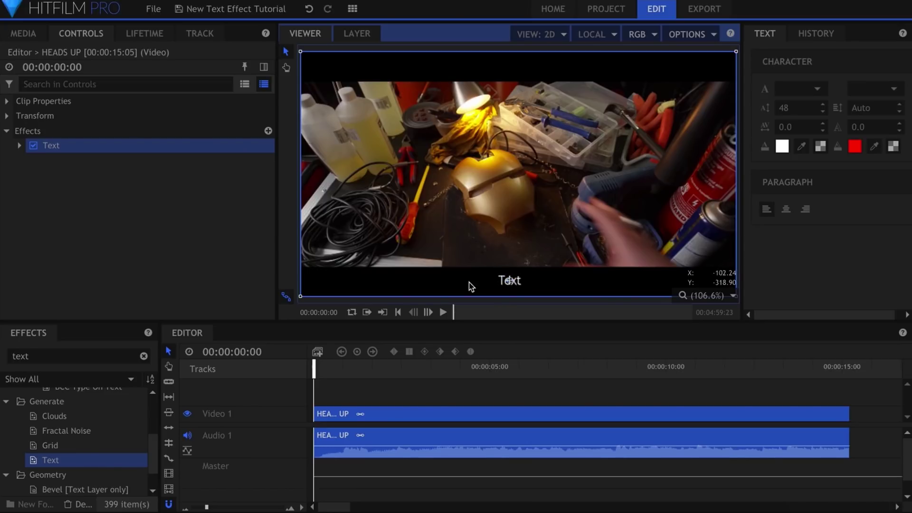
left_click(18, 146)
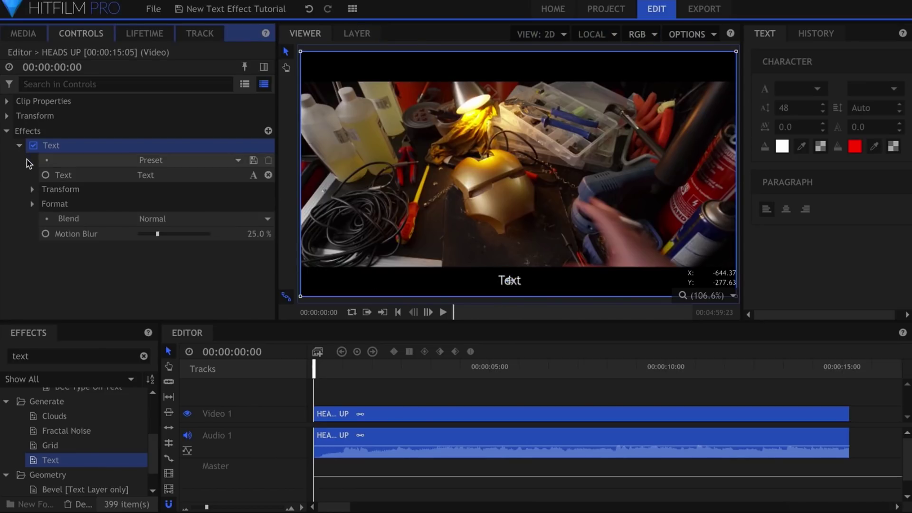
left_click(33, 190)
double_click(224, 219)
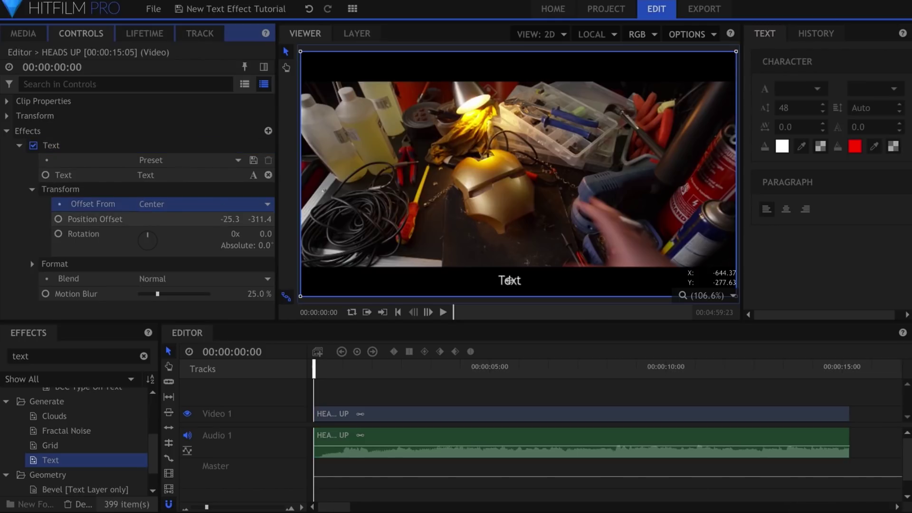
type("0")
key("Return")
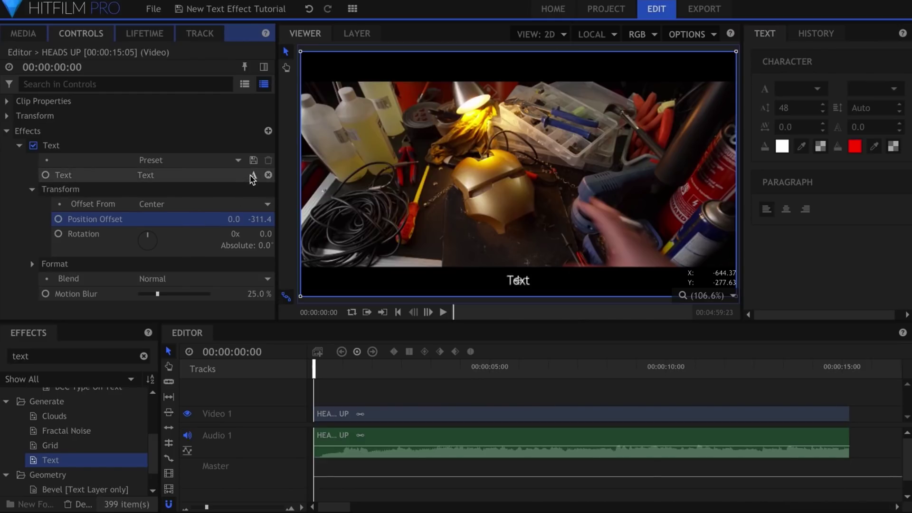
Delete the placeholder 'Text' so the subtitle is blank at the clip start.
left_click(252, 177)
left_click_drag(394, 160, 358, 168)
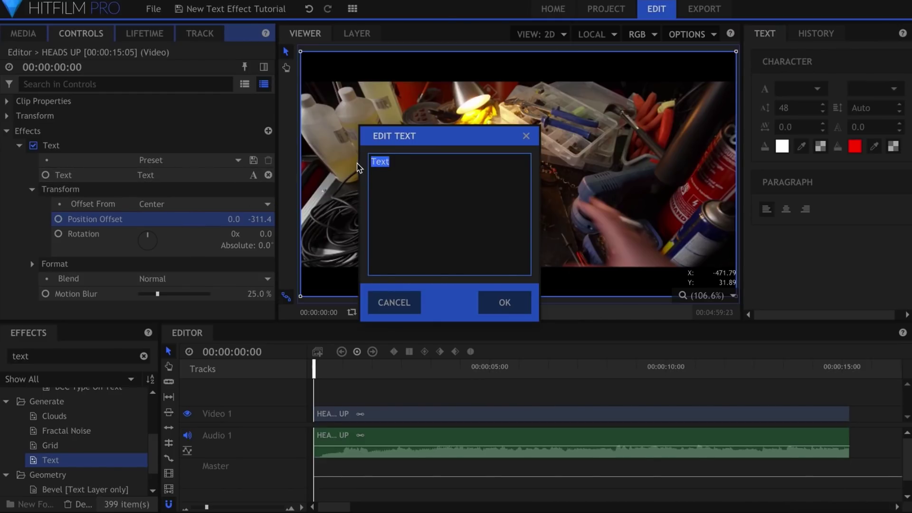
left_click(487, 299)
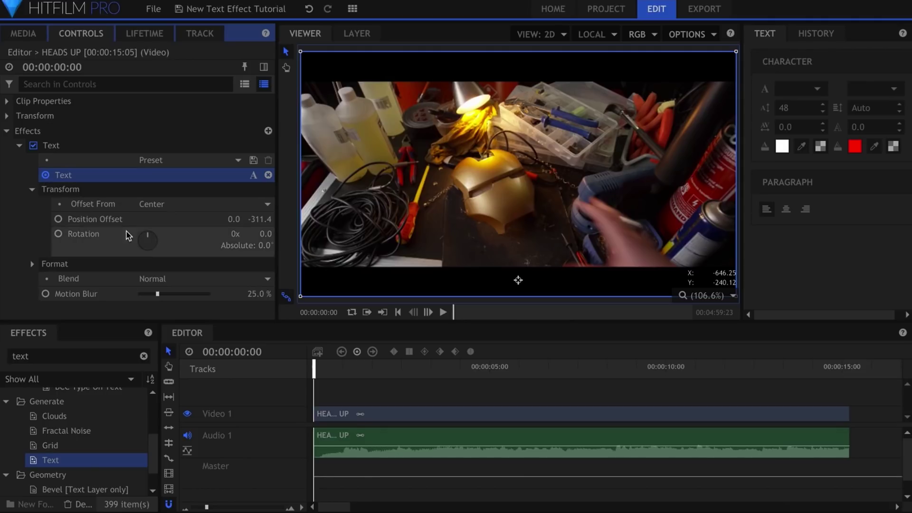
At about 00:00:00:21, set the subtitle text to 'Jarvis, you there?'.
left_click(328, 386)
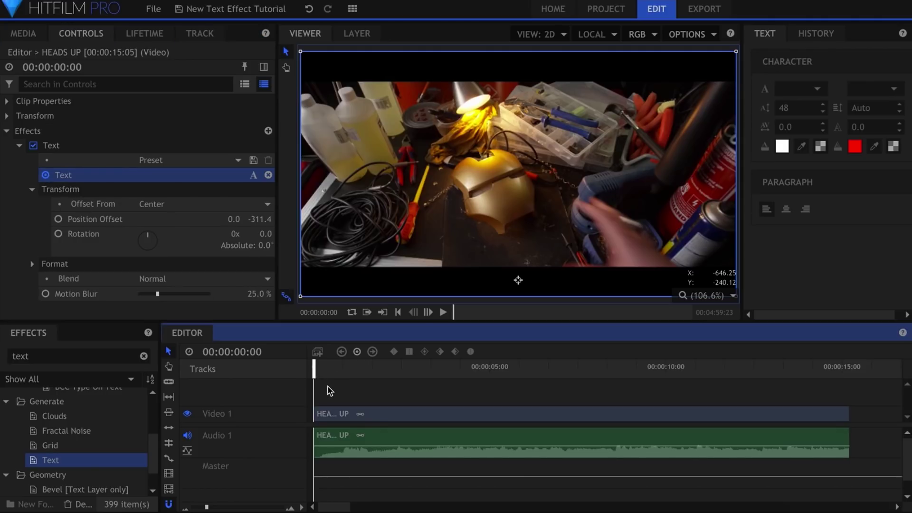
key("space")
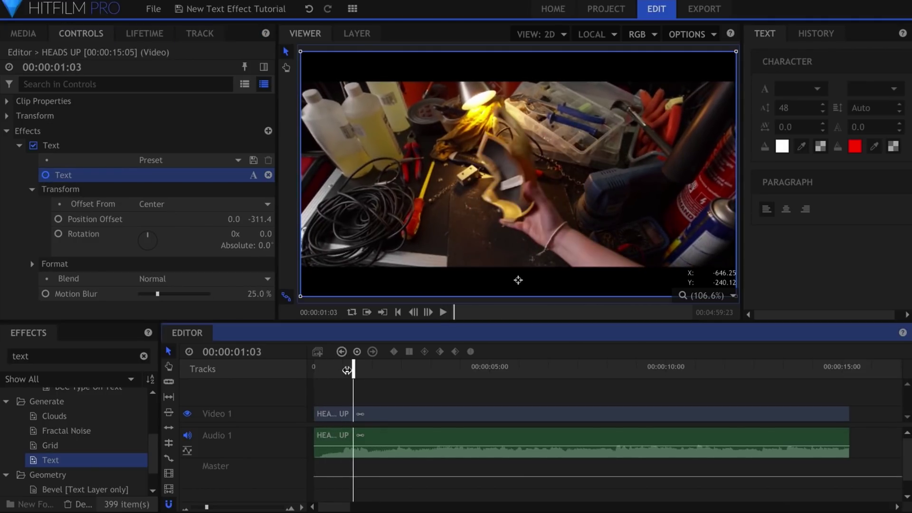
left_click_drag(347, 370, 344, 369)
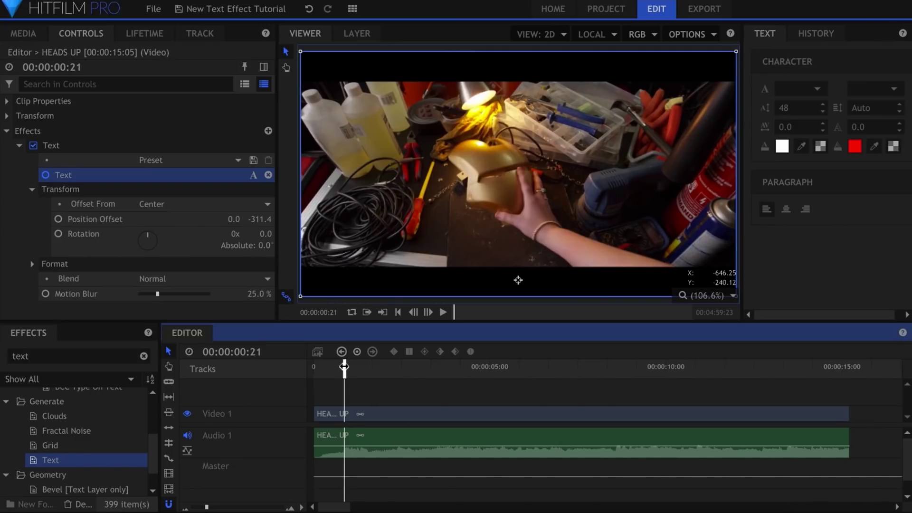
left_click(253, 175)
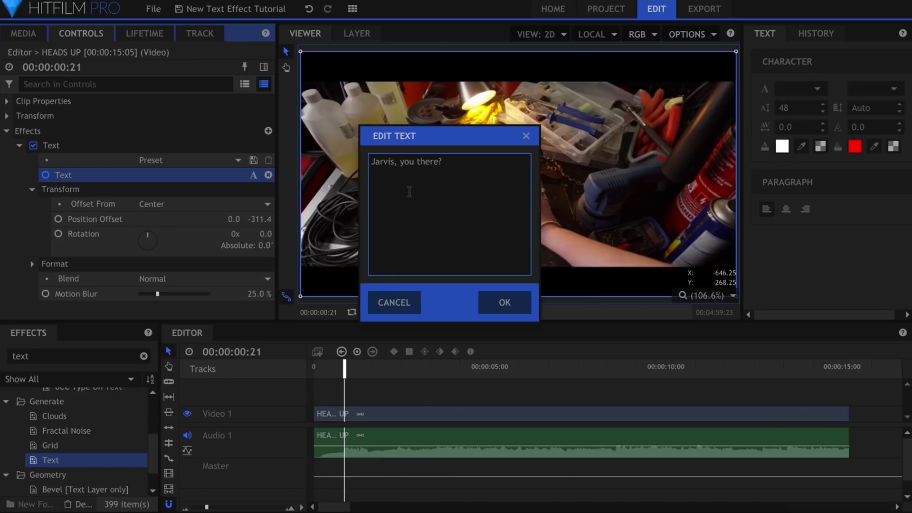
left_click(495, 298)
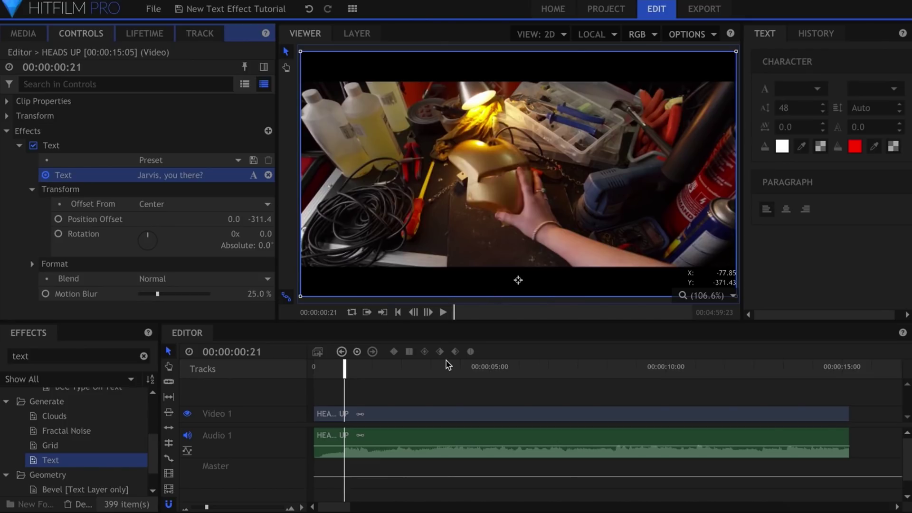
left_click(427, 314)
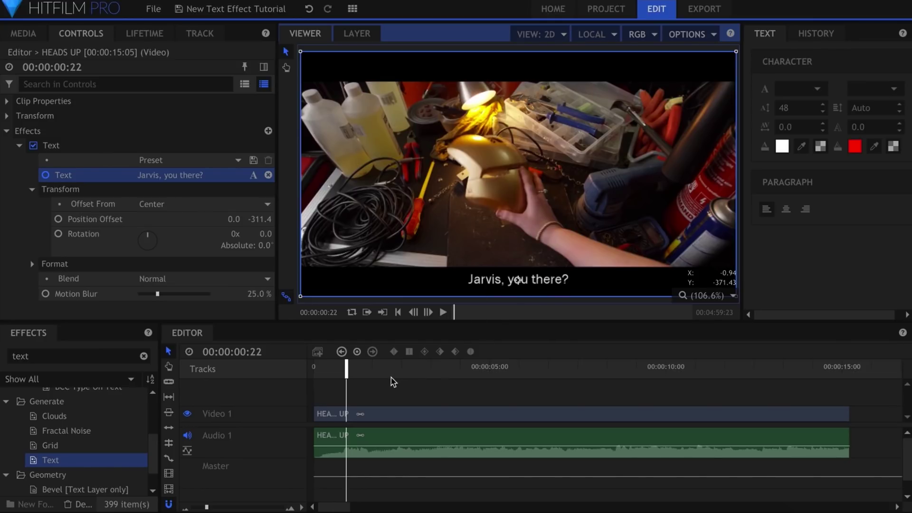
left_click(388, 391)
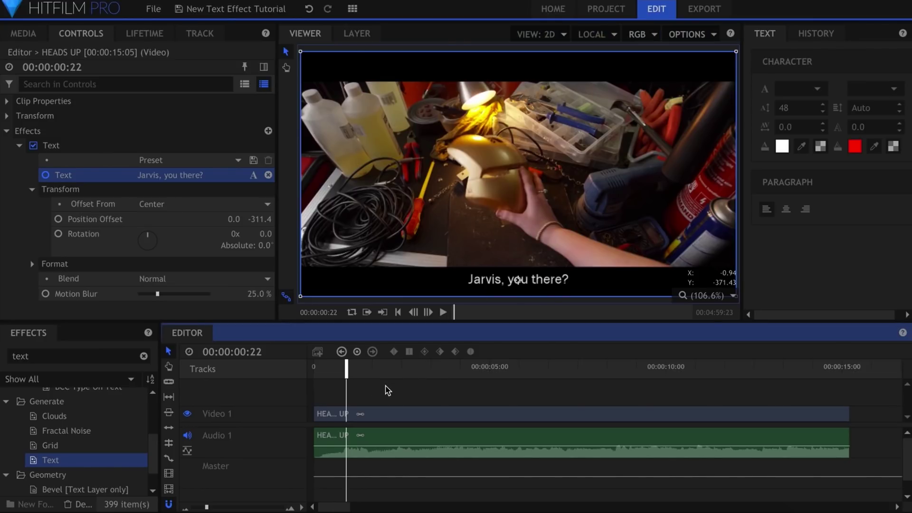
At the next spoken line, change the subtitle to 'At your service, madam.'.
key("space")
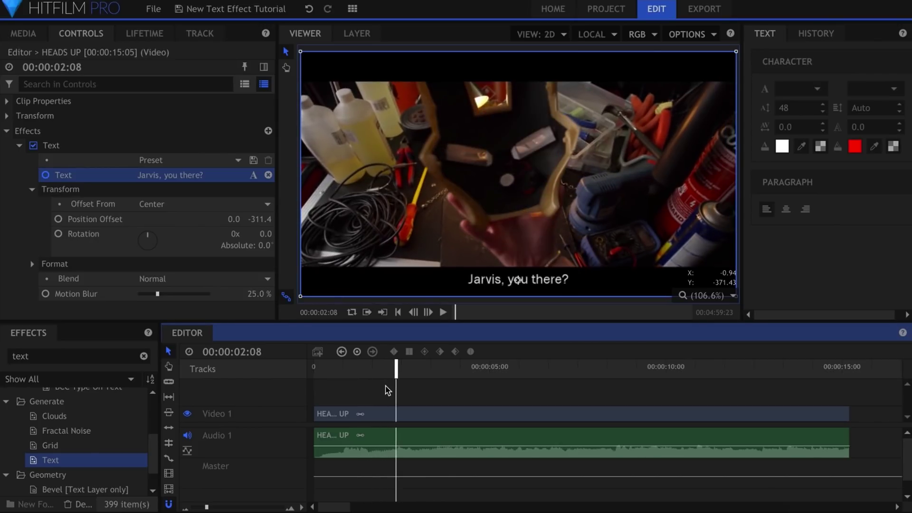
left_click(253, 174)
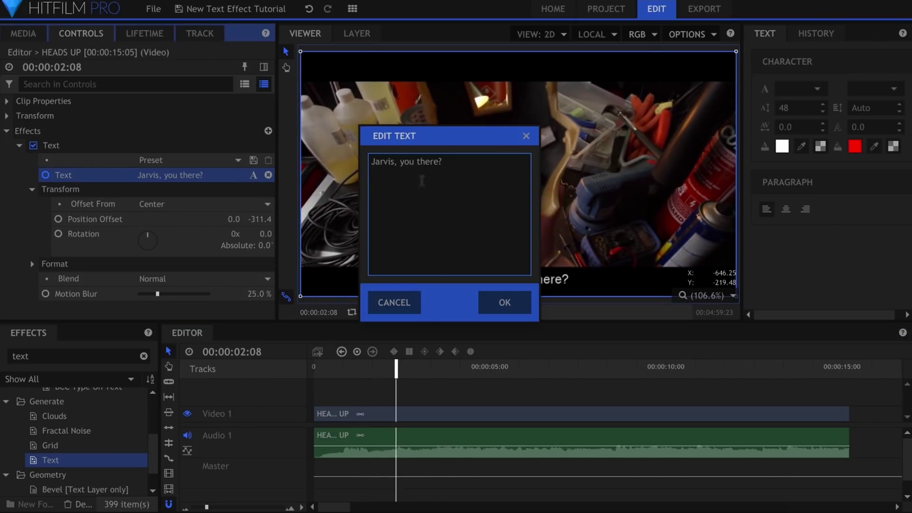
key("ctrl+a")
type("At")
left_click(496, 303)
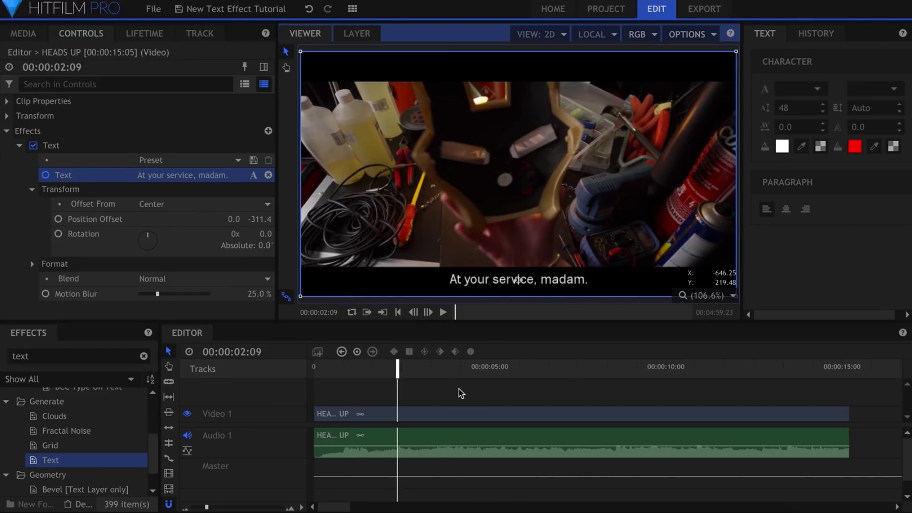
At the following line, change the subtitle to 'Engage heads-up display.'.
key("space")
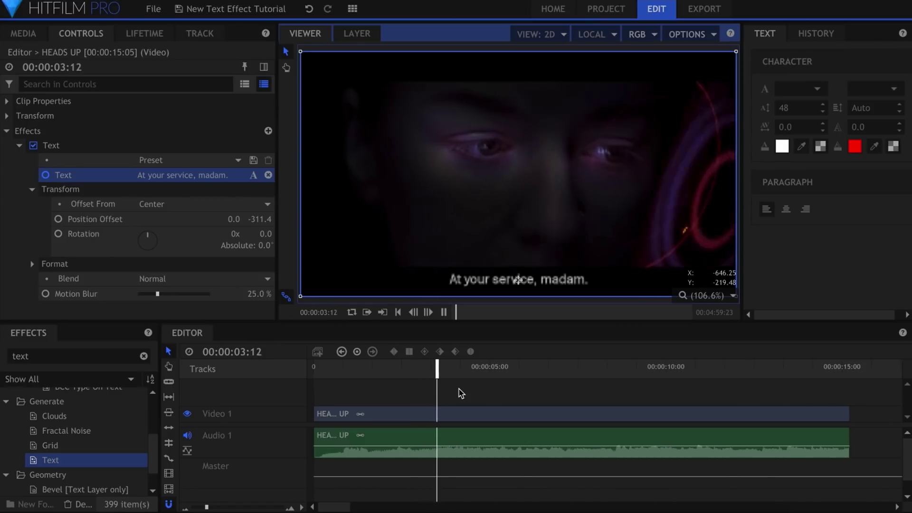
left_click(254, 175)
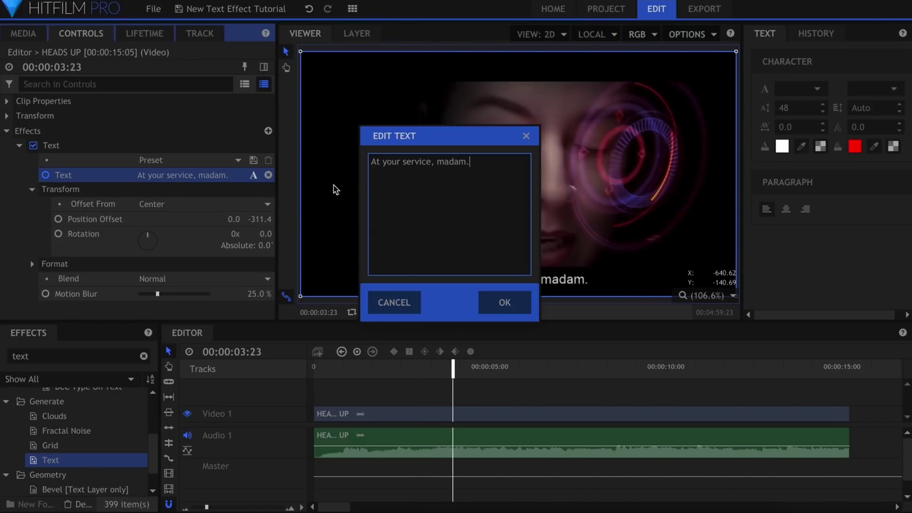
type("Engage heads-up display.")
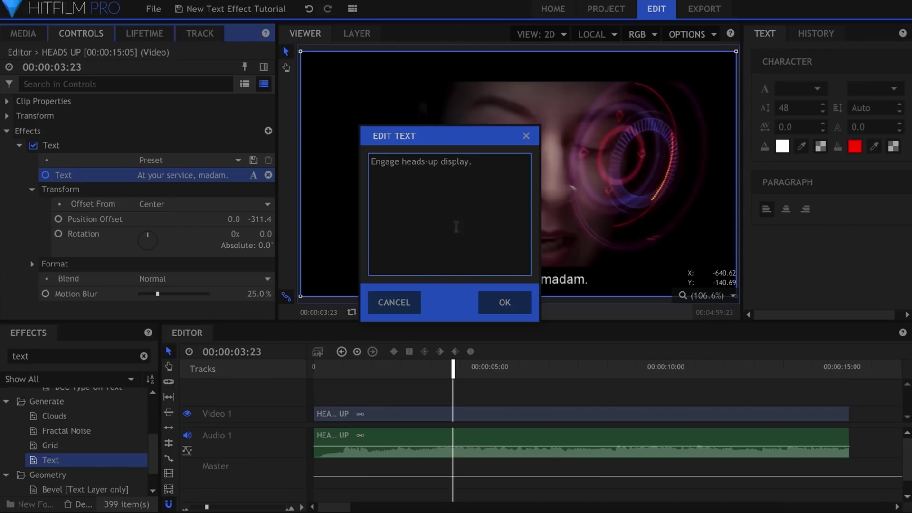
left_click(504, 302)
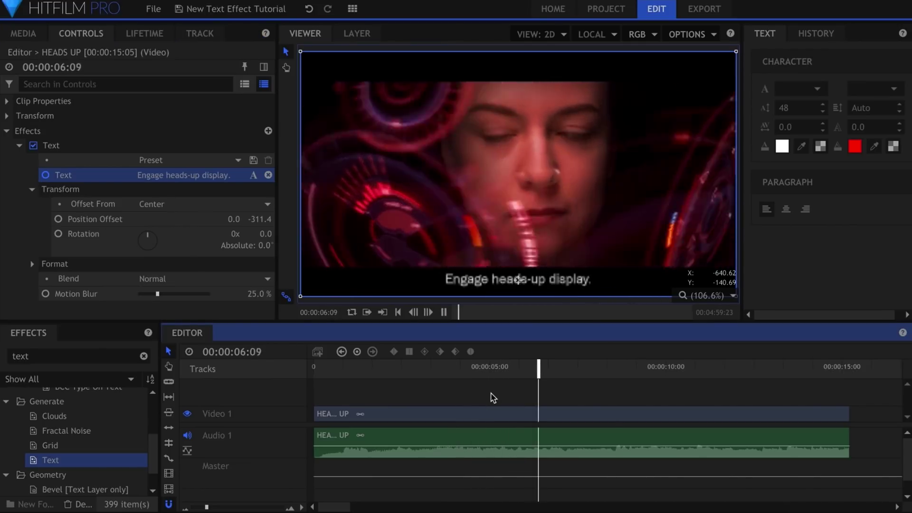
Set the subtitle to 'Check.' at 7:18, then return to 5:15 and select the Text property.
key("space")
key("Left")
key("Left")
key("Left")
key("Left")
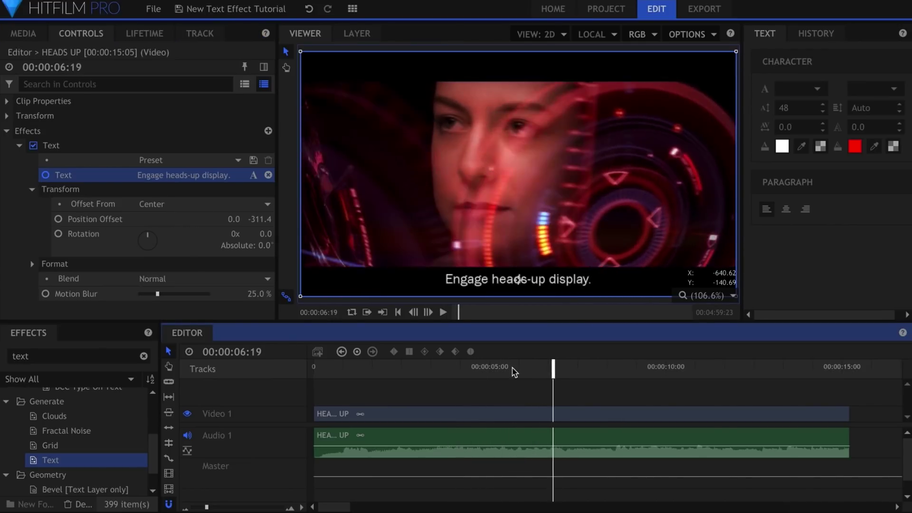
left_click(253, 176)
key("ctrl+a")
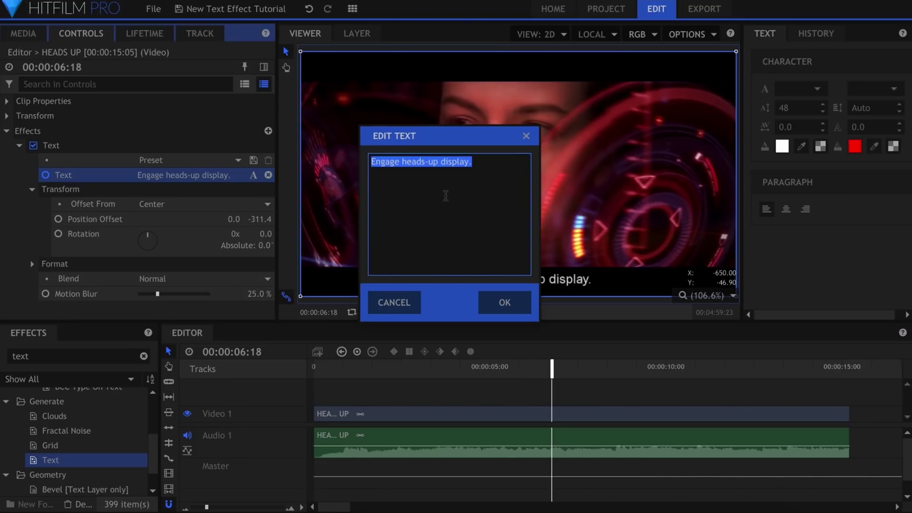
type("Check.")
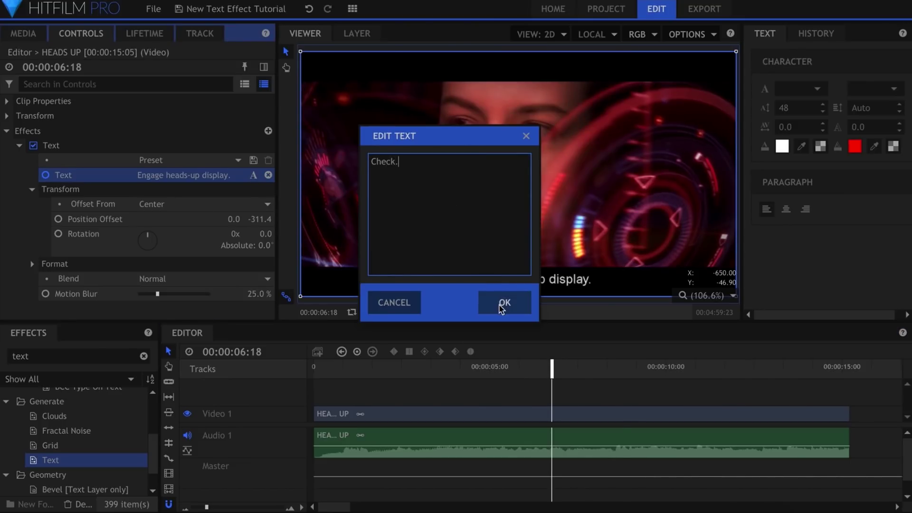
left_click(503, 302)
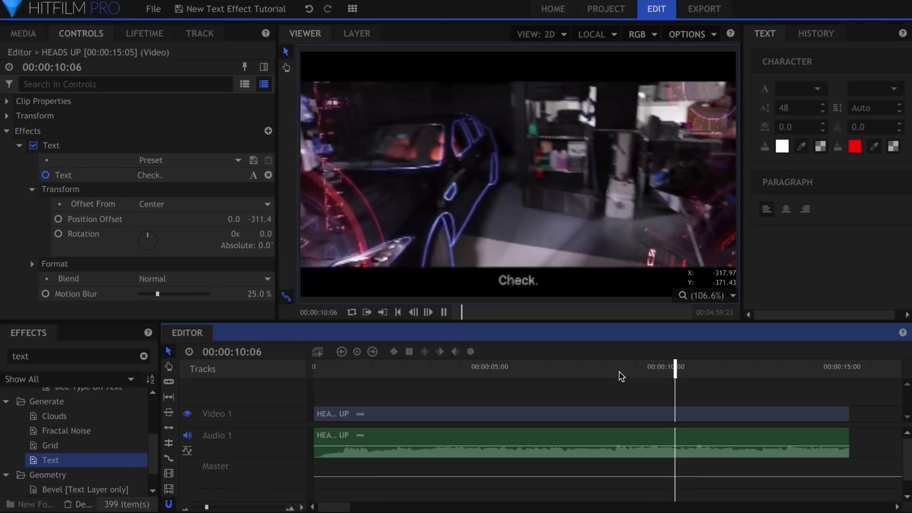
left_click(586, 373)
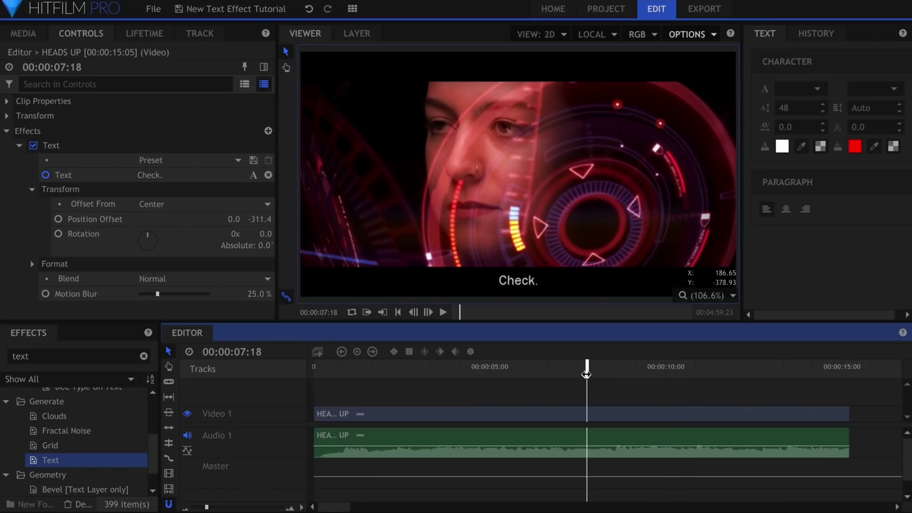
left_click(506, 366)
left_click_drag(506, 366, 511, 367)
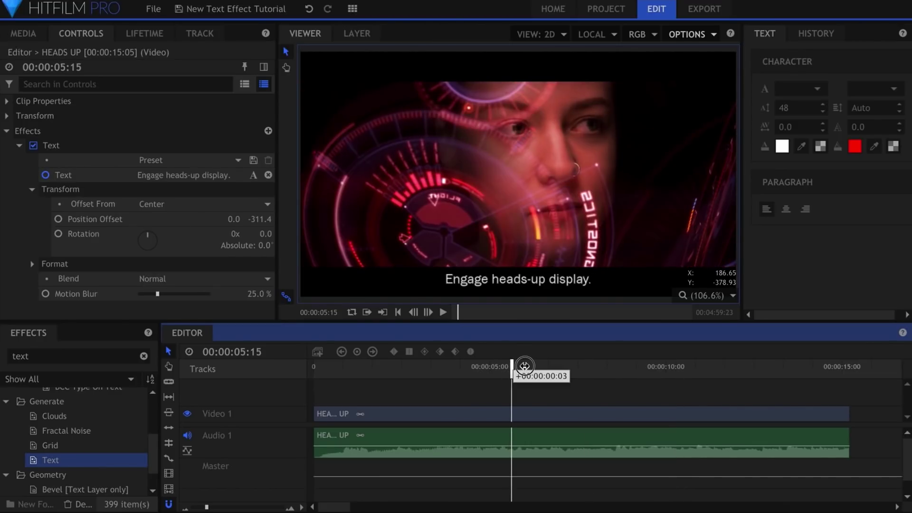
left_click(93, 180)
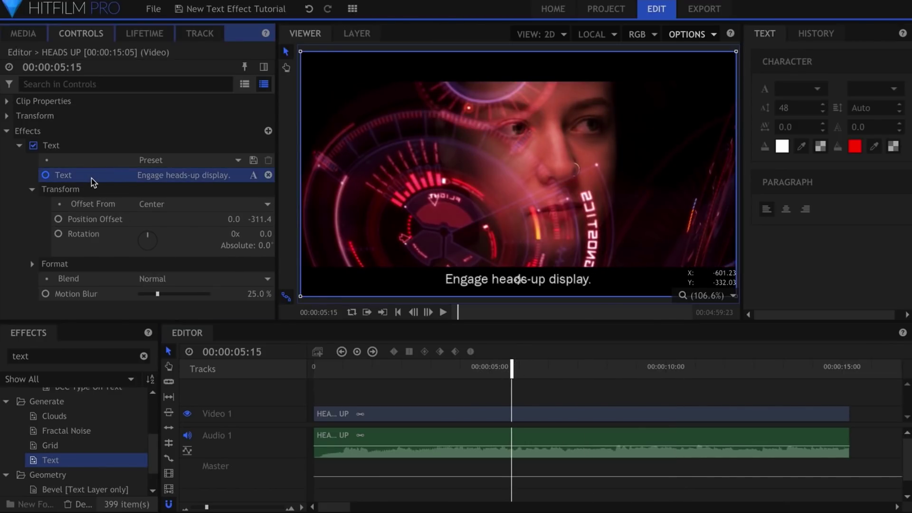
Show the Controls keyframe timeline, widen it, zoom out the keyframes, and move to 11:20.
left_click(264, 69)
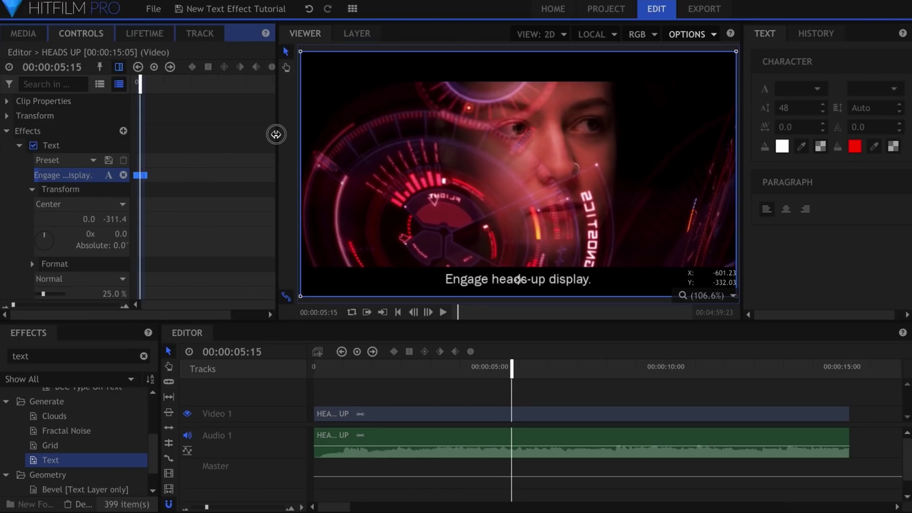
left_click_drag(275, 135, 435, 142)
left_click_drag(17, 315, 35, 316)
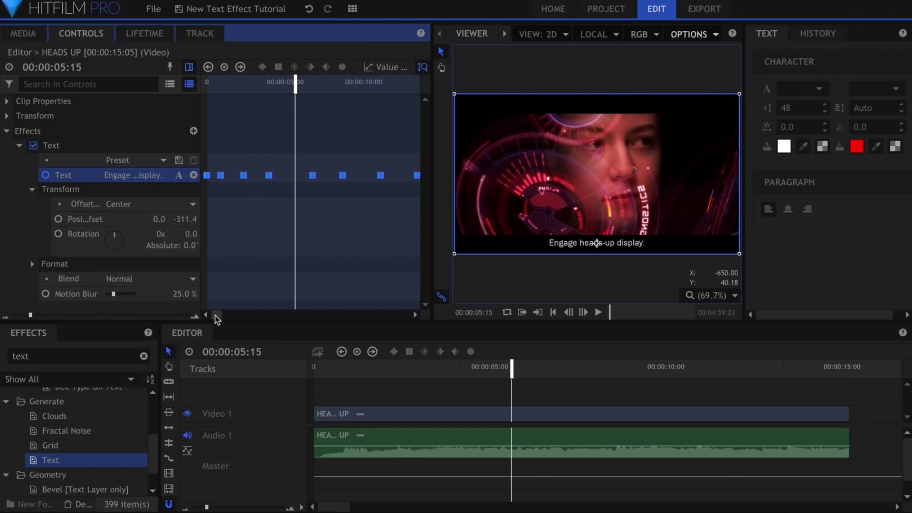
left_click(518, 392)
key("space")
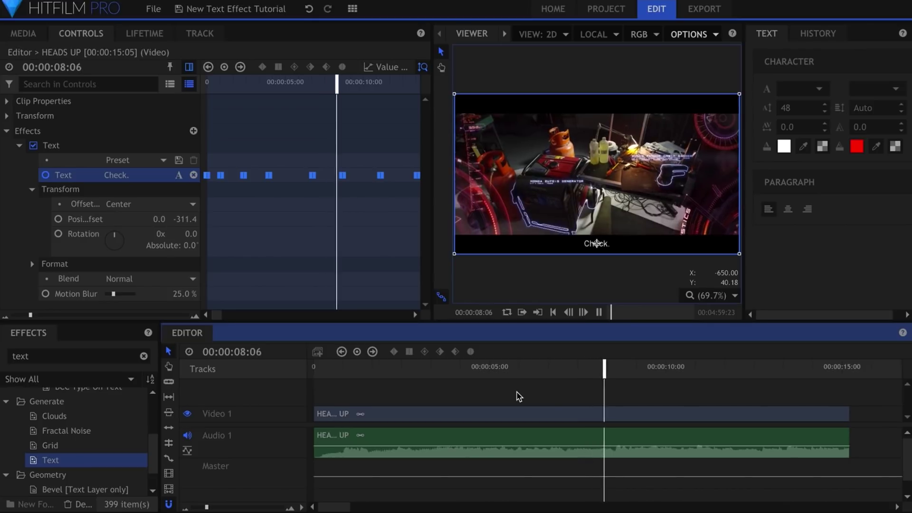
left_click(382, 172)
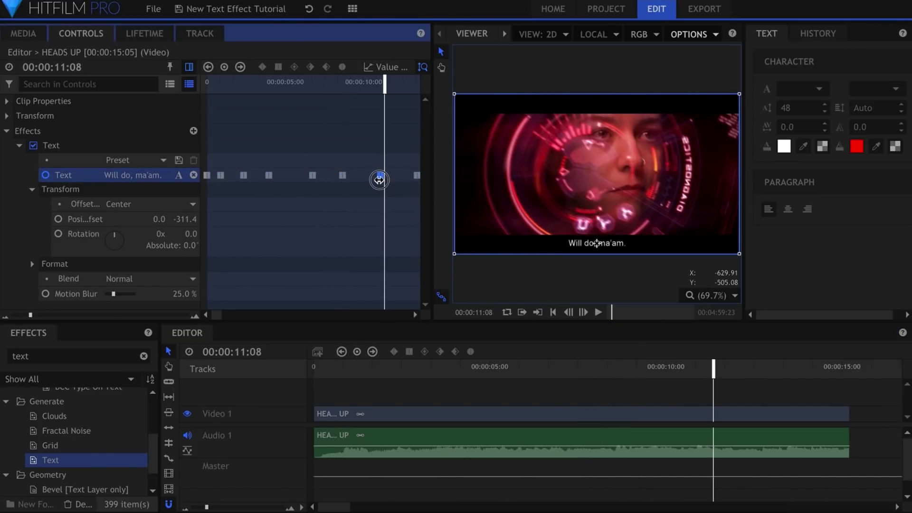
left_click_drag(377, 85, 385, 85)
Clear the subtitle text at 11:20 and play back to confirm 'Will do, ma'am.' ends there.
left_click(179, 176)
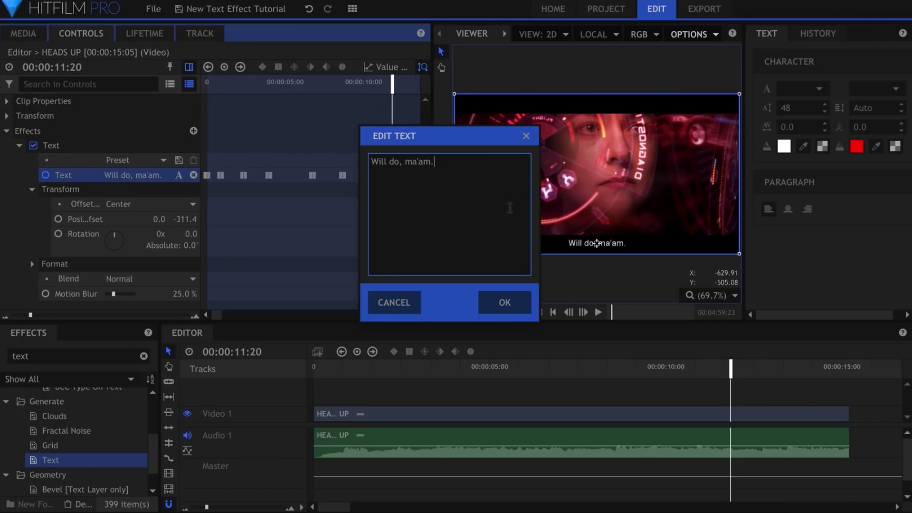
key("ctrl+a")
key("BackSpace")
left_click(505, 301)
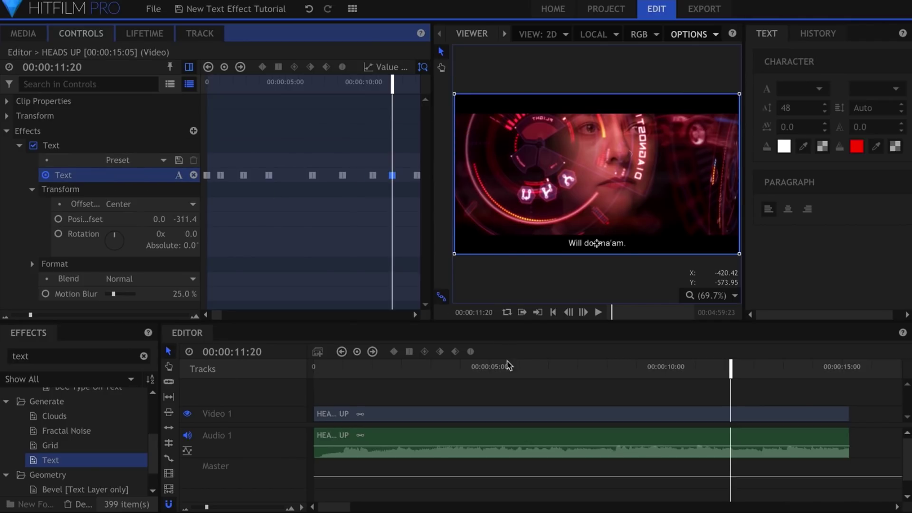
left_click(532, 405)
key("space")
left_click_drag(496, 368, 390, 368)
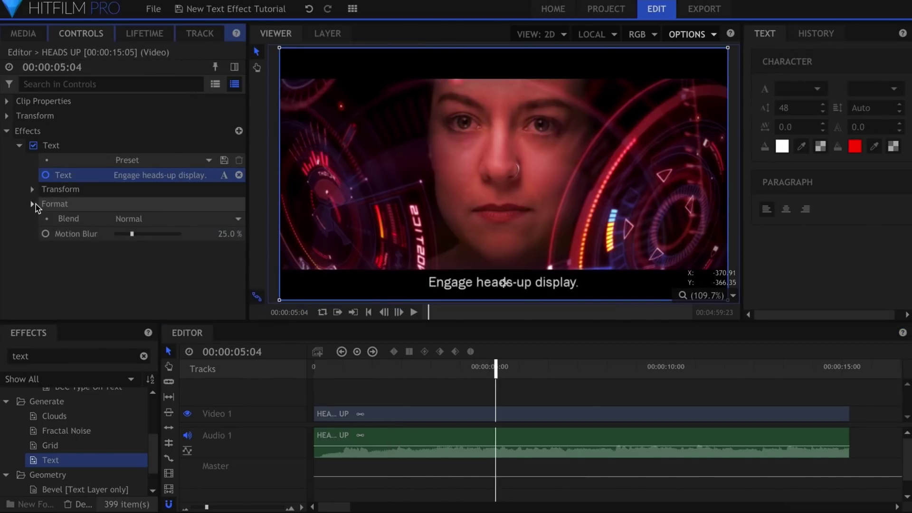
left_click(32, 205)
Change the subtitle font to Lato.
scroll(51, 219, "down", 1)
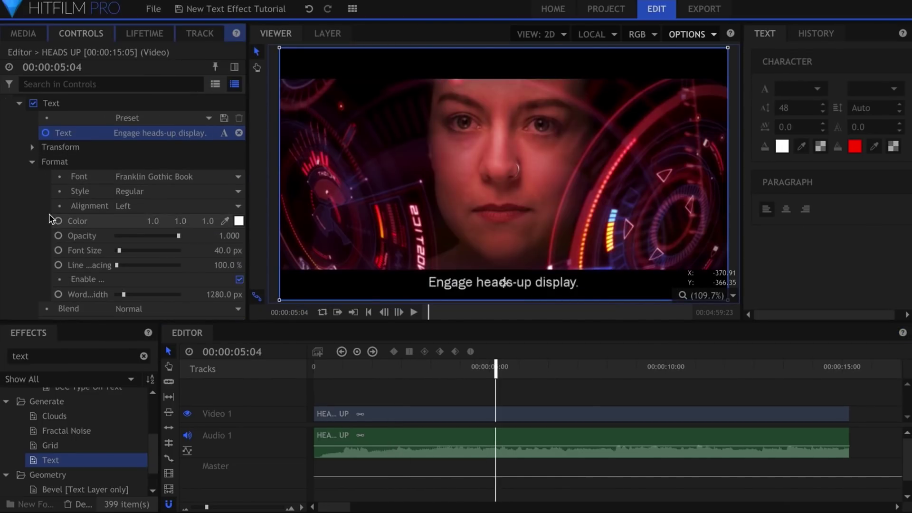
scroll(51, 220, "down", 1)
left_click(176, 165)
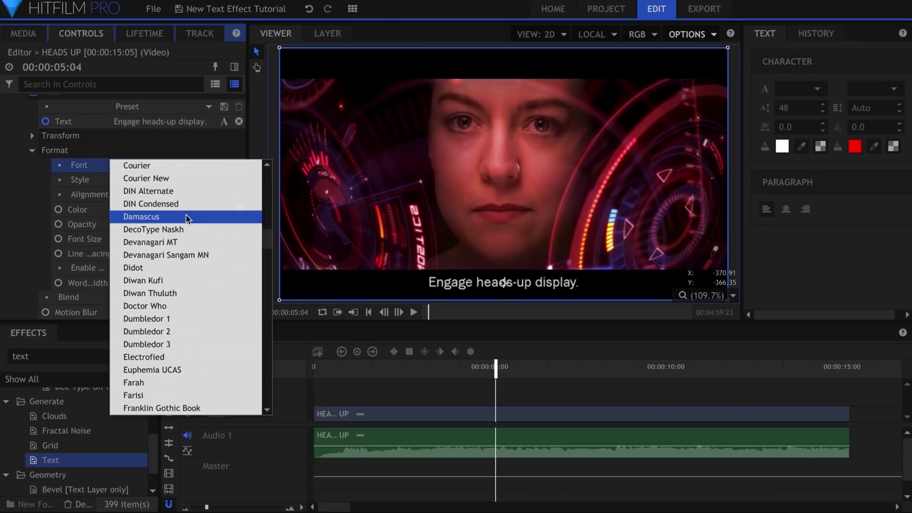
scroll(187, 214, "down", 15)
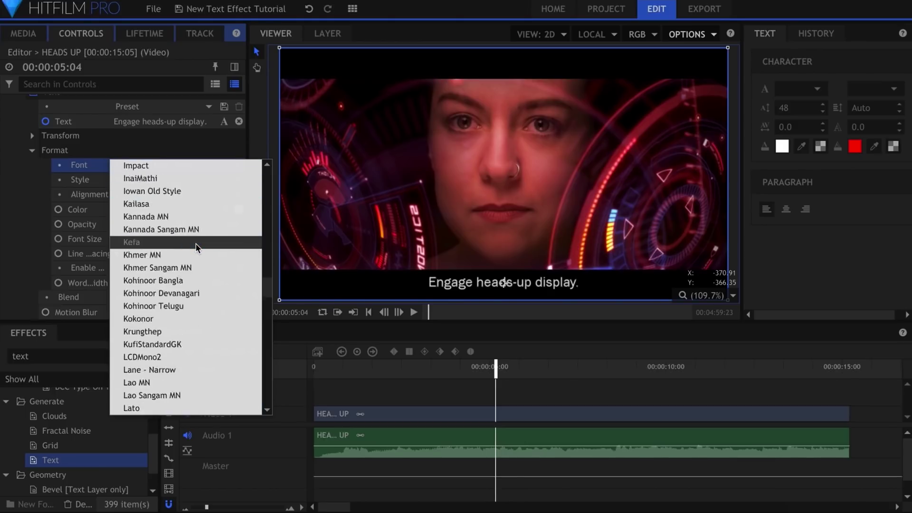
scroll(195, 243, "down", 3)
left_click(190, 327)
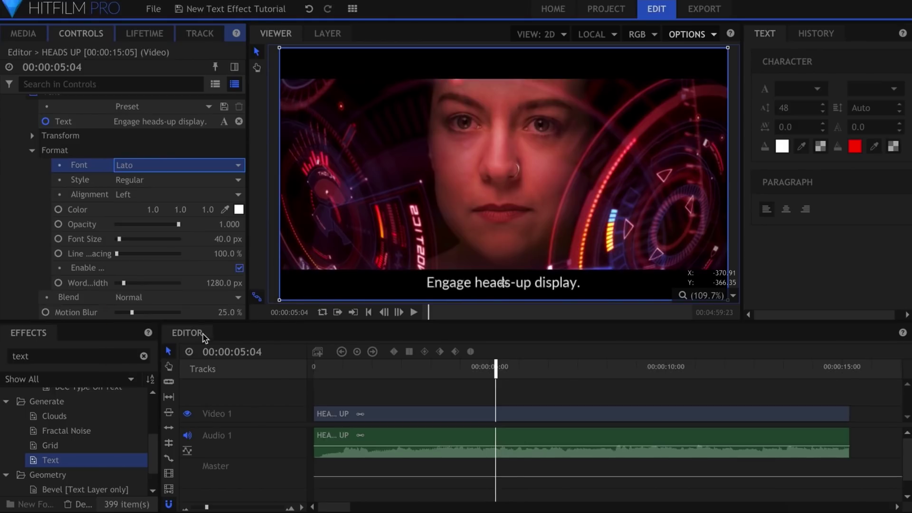
At the Check. shot, try Bold and Italic styles, then set the style back to Regular.
left_click_drag(497, 367, 648, 375)
left_click(161, 180)
left_click(156, 190)
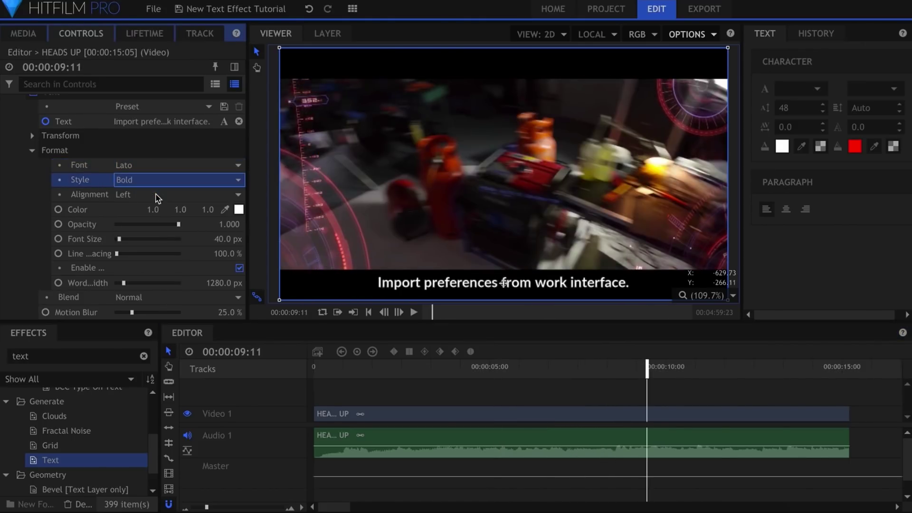
left_click(158, 183)
left_click(159, 205)
left_click(163, 180)
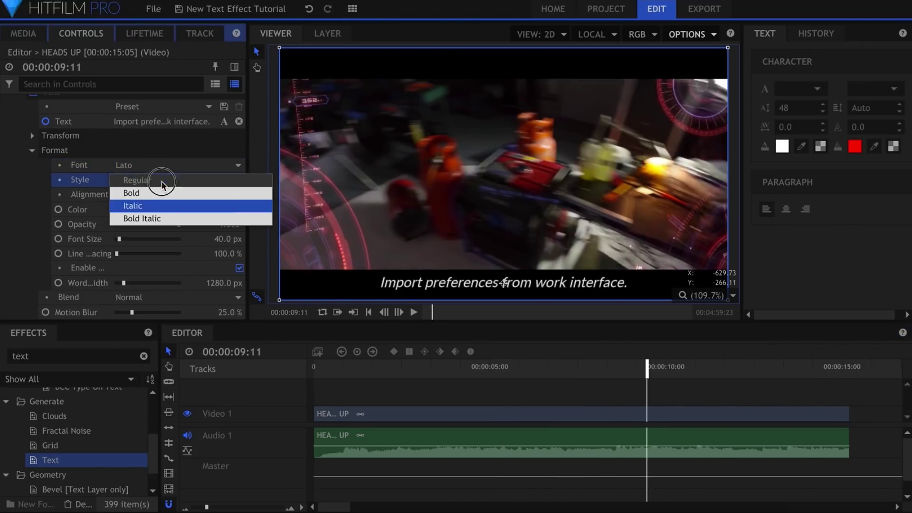
left_click(169, 182)
left_click(239, 209)
left_click(332, 394)
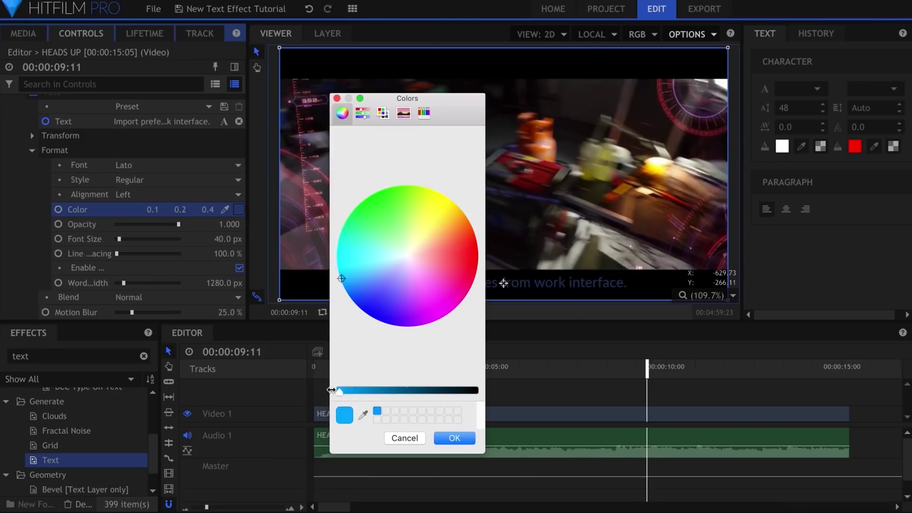
key("Return")
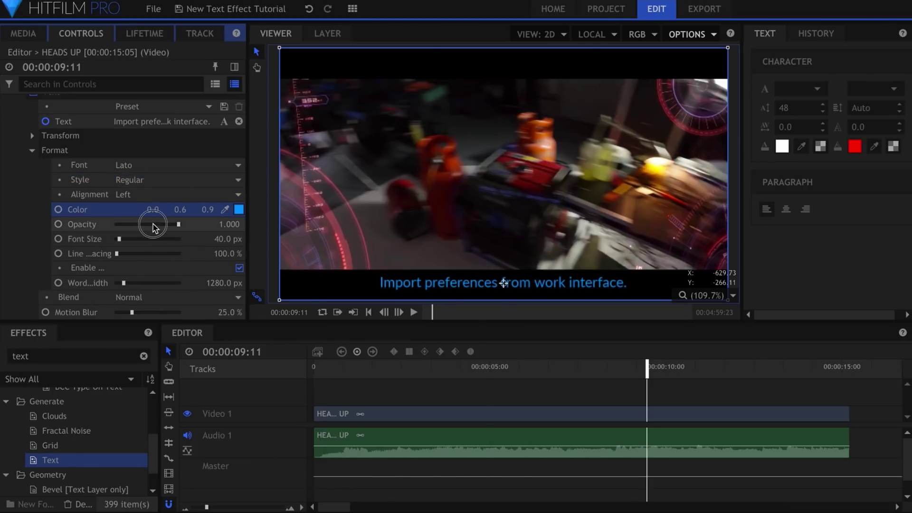
left_click_drag(148, 224, 193, 233)
left_click_drag(120, 240, 137, 244)
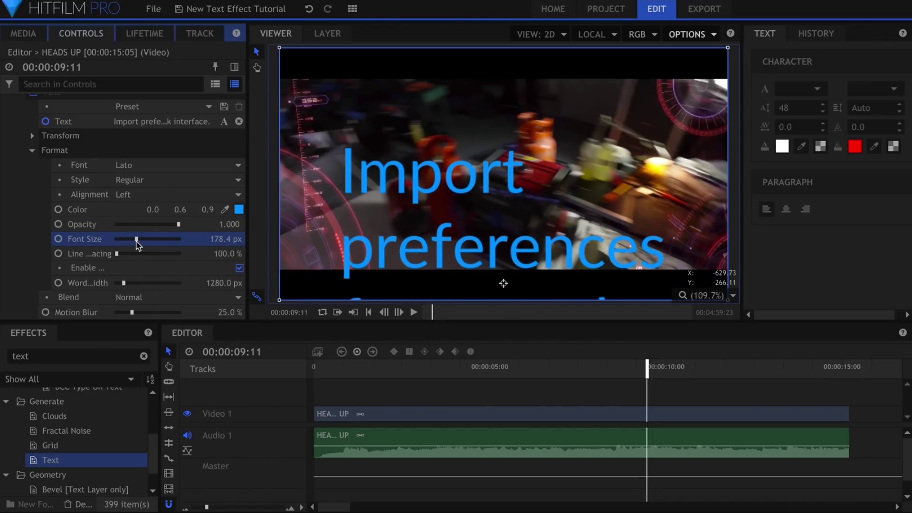
left_click(239, 269)
left_click(240, 282)
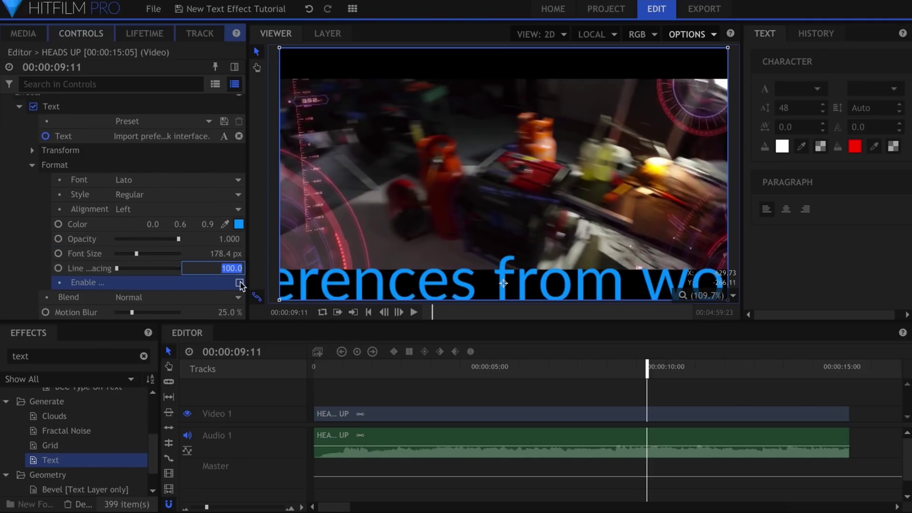
key("ctrl+z")
key("ctrl+z")
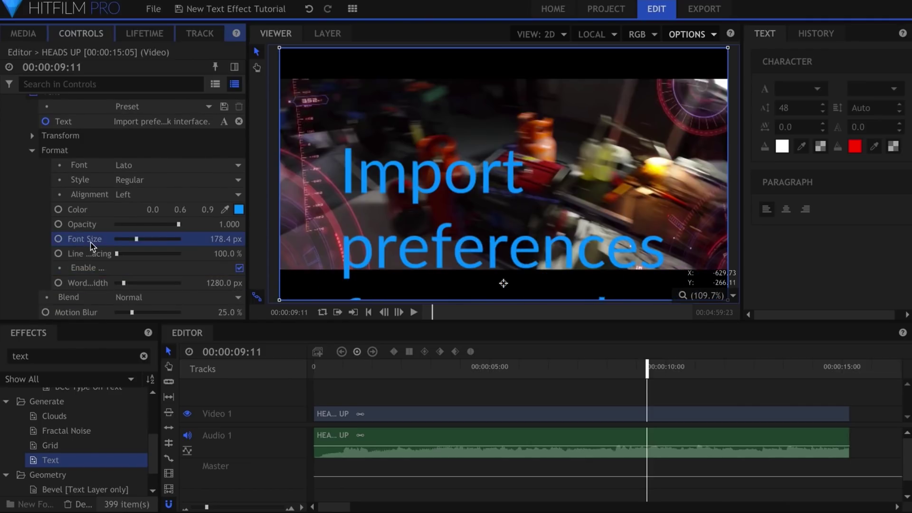
left_click_drag(119, 239, 152, 239)
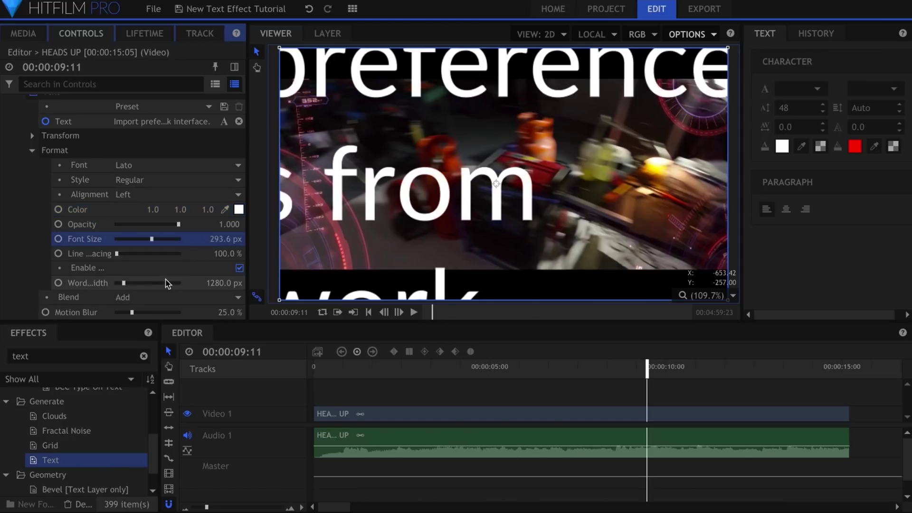
left_click(163, 297)
left_click(177, 434)
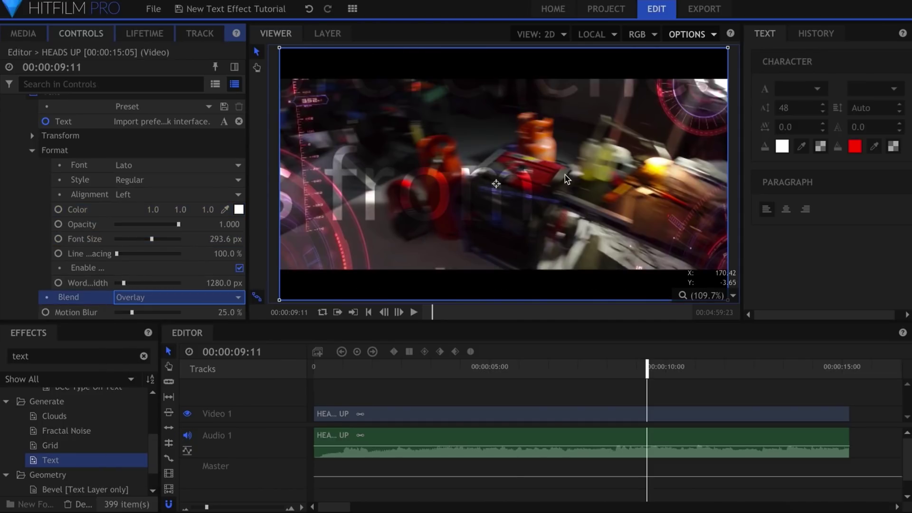
key("ctrl+z")
key("ctrl+z")
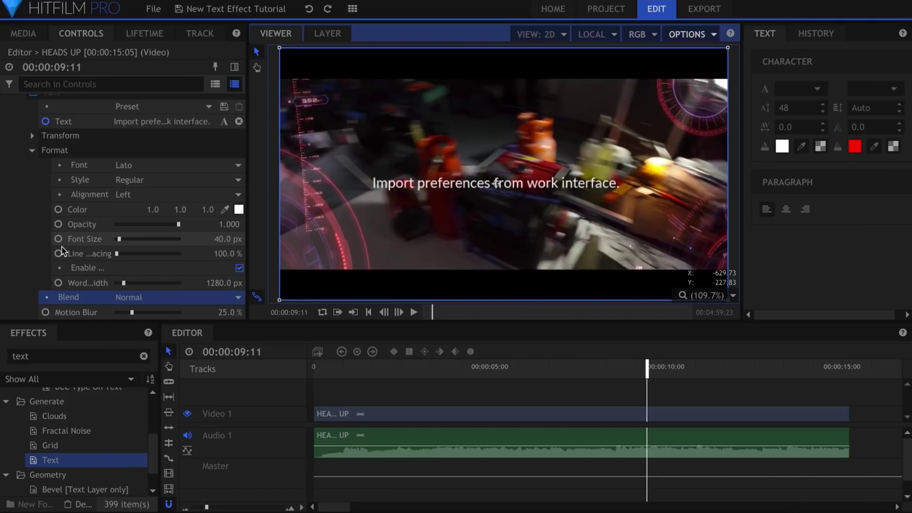
key("ctrl+z")
Raise the Text effect's Motion Blur to 100%, collapse the effect, and replay the clip from the start.
left_click(87, 314)
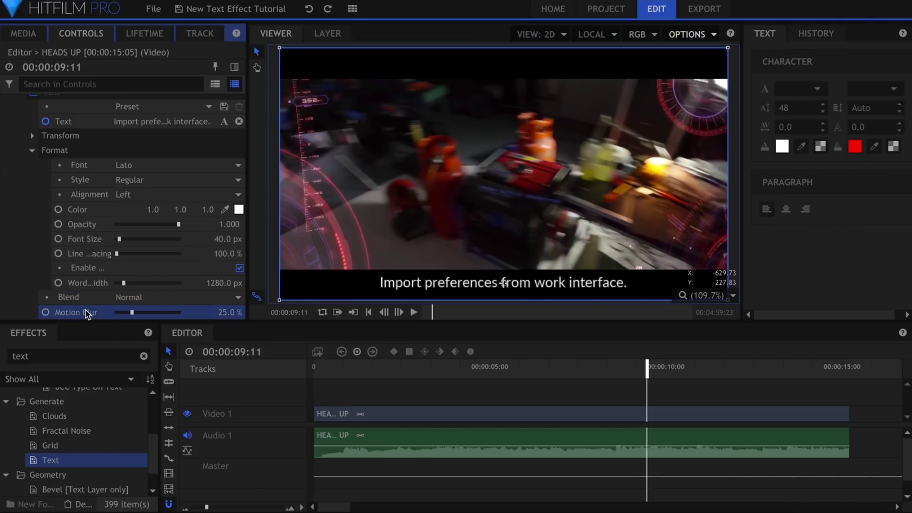
left_click_drag(135, 312, 192, 313)
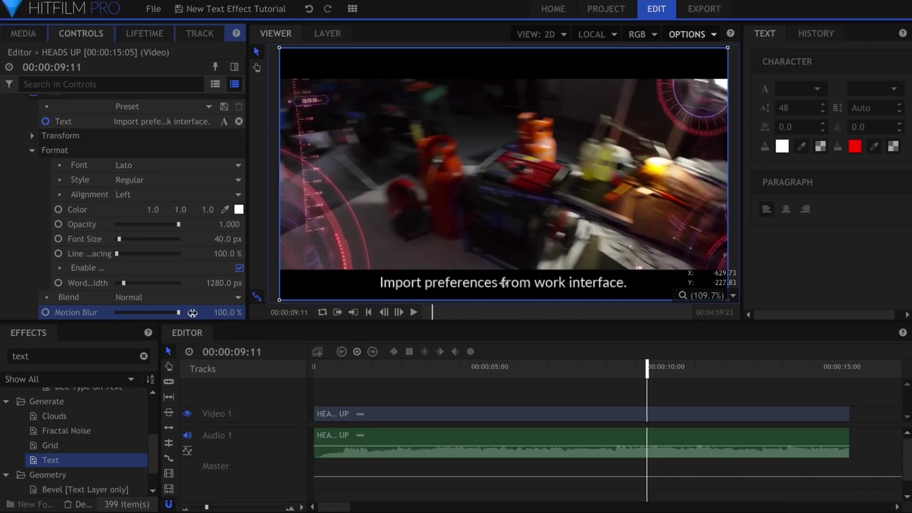
left_click(402, 391)
key("Home")
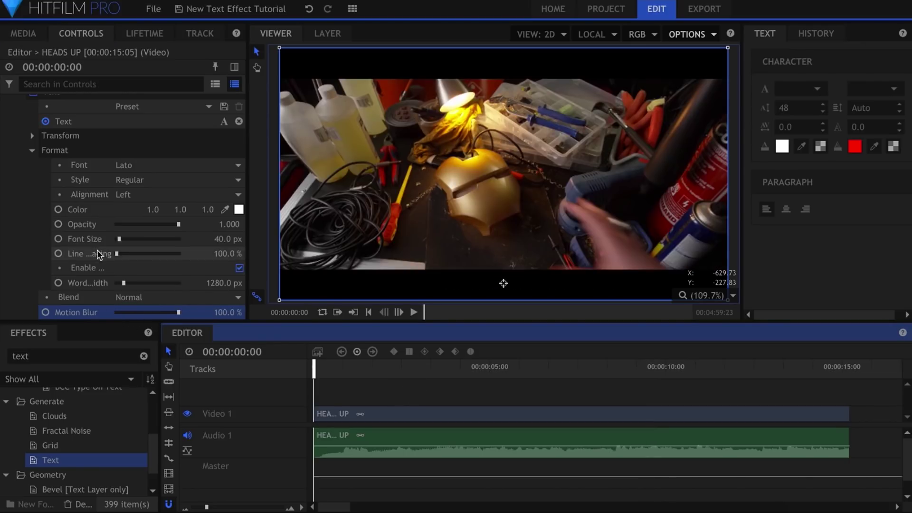
scroll(99, 254, "up", 3)
left_click(20, 145)
key("space")
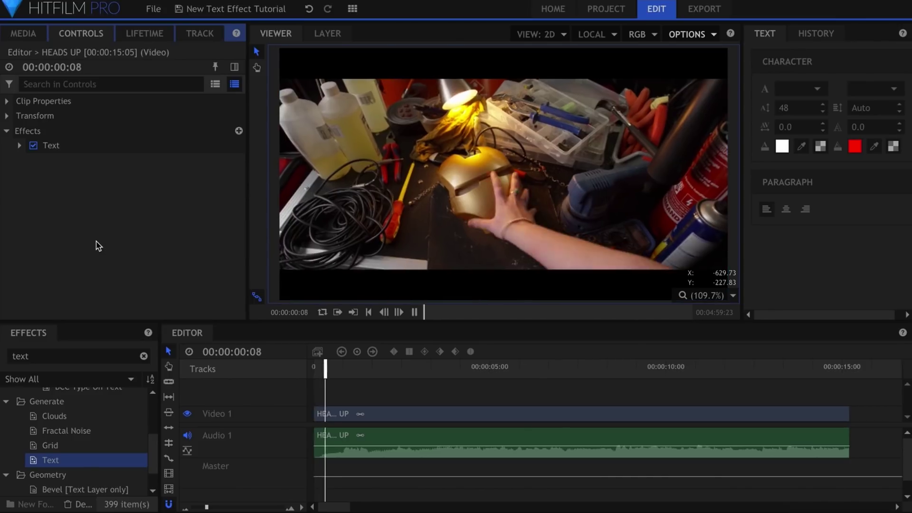